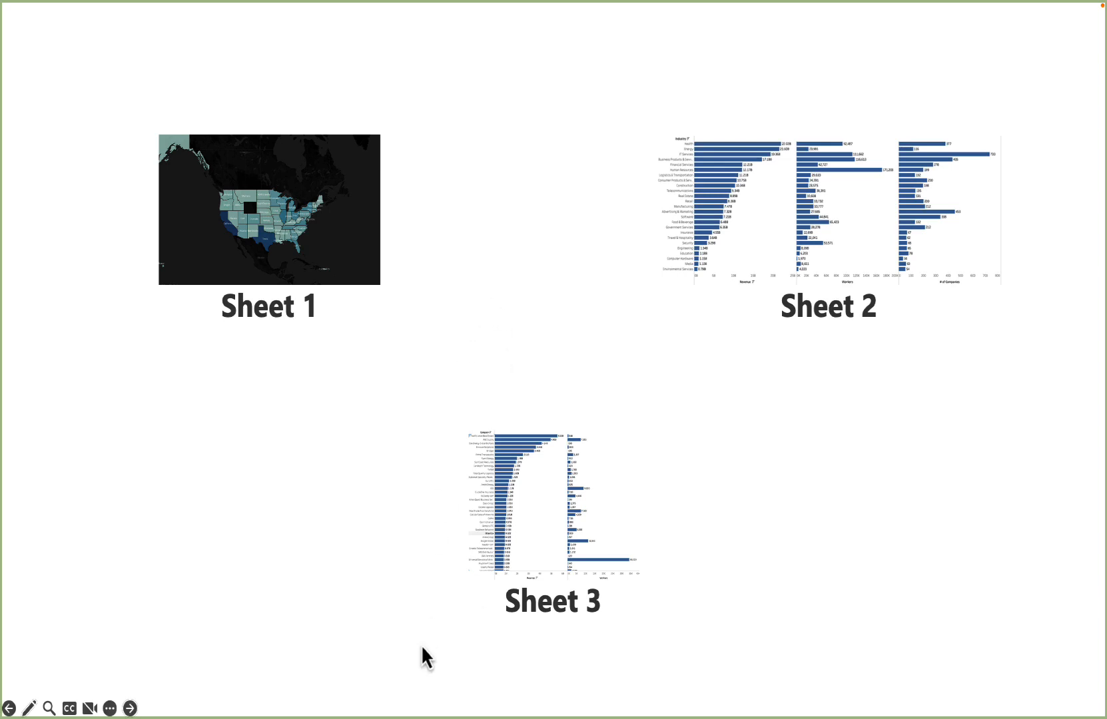
key(Right)
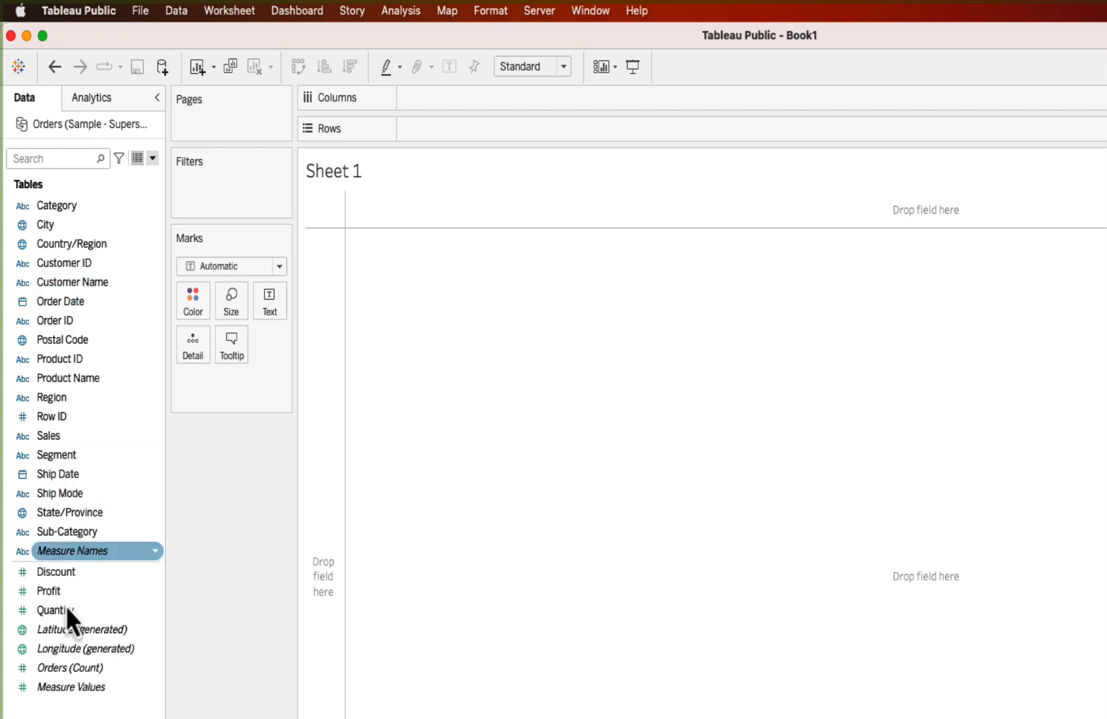
mouse_move(69, 670)
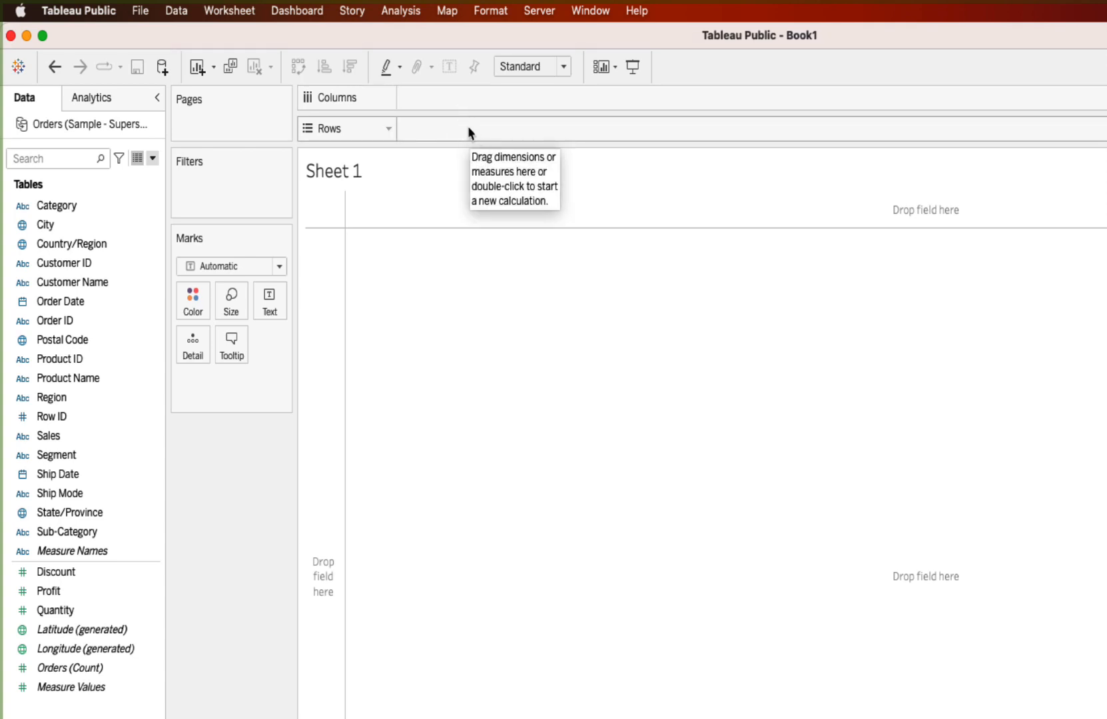
click(67, 321)
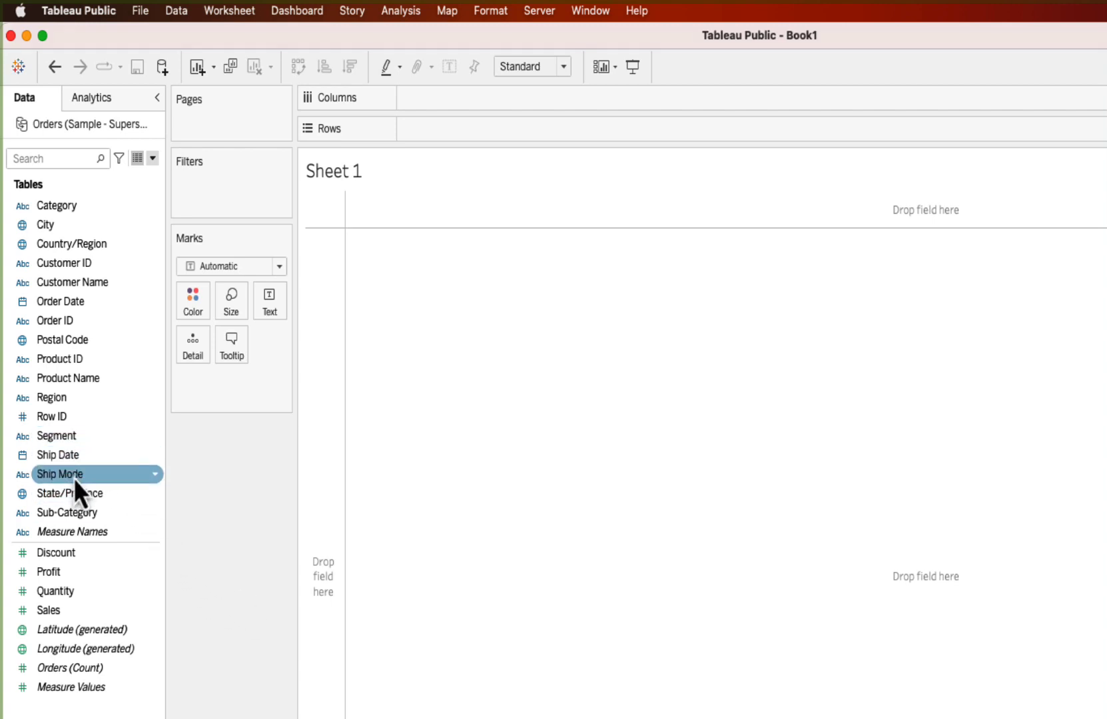
Step: Build a bar chart with State/Province on Rows and Sales on Columns
drag(81, 493, 445, 129)
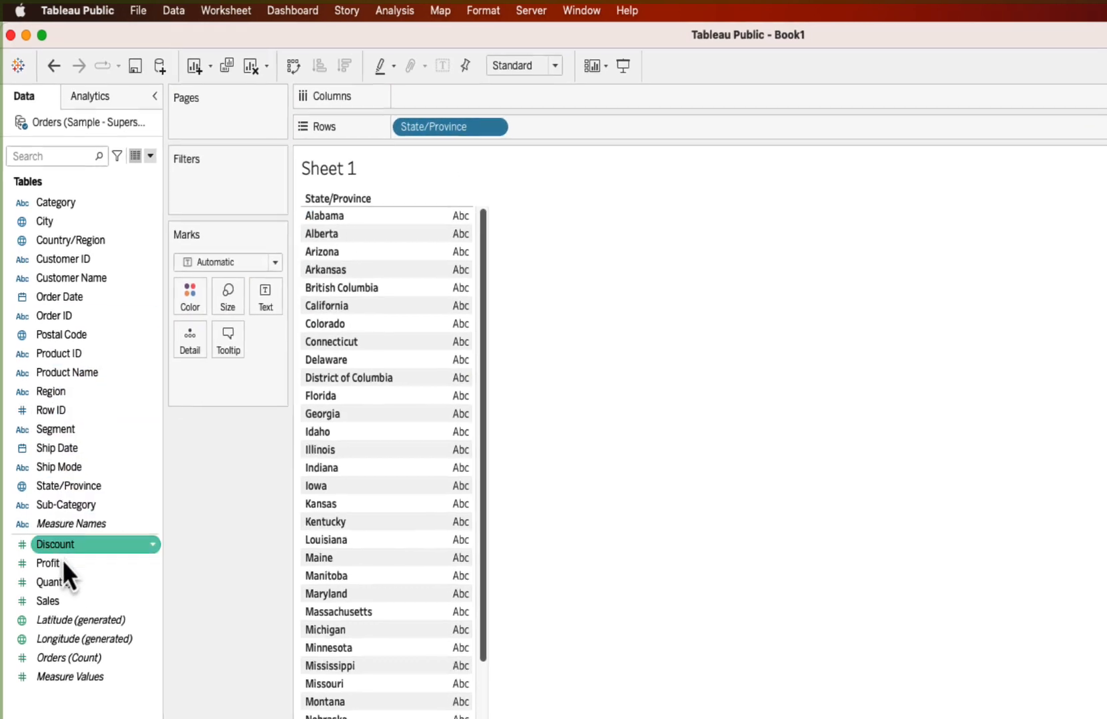
drag(48, 602, 461, 93)
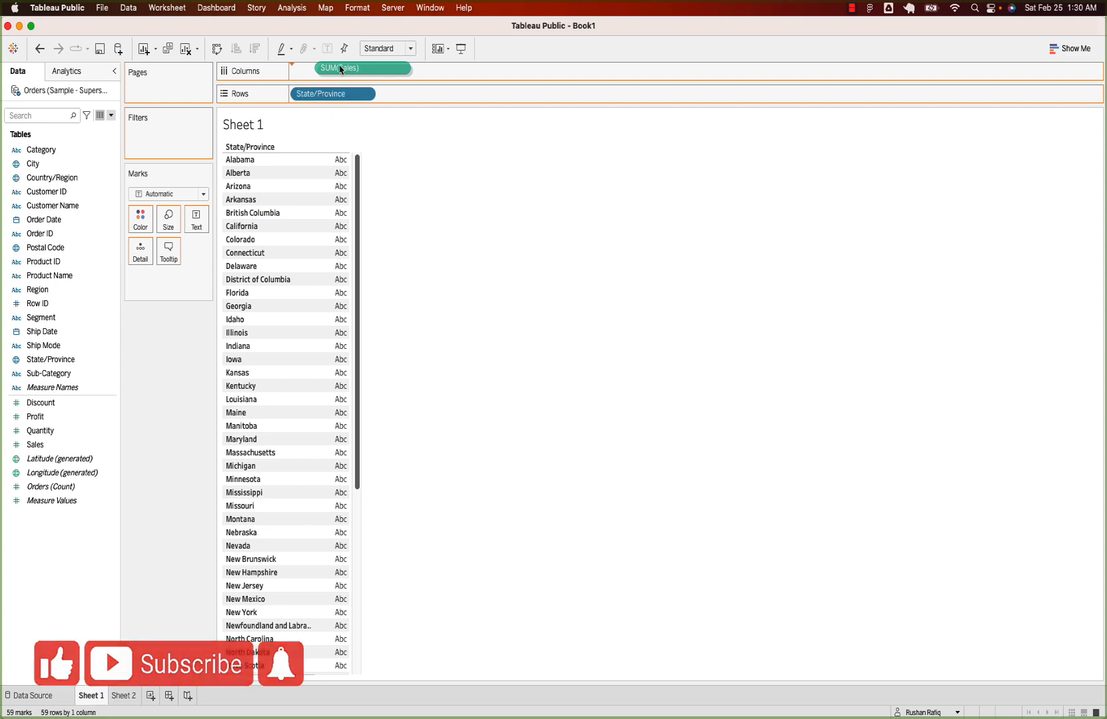
drag(339, 69, 339, 69)
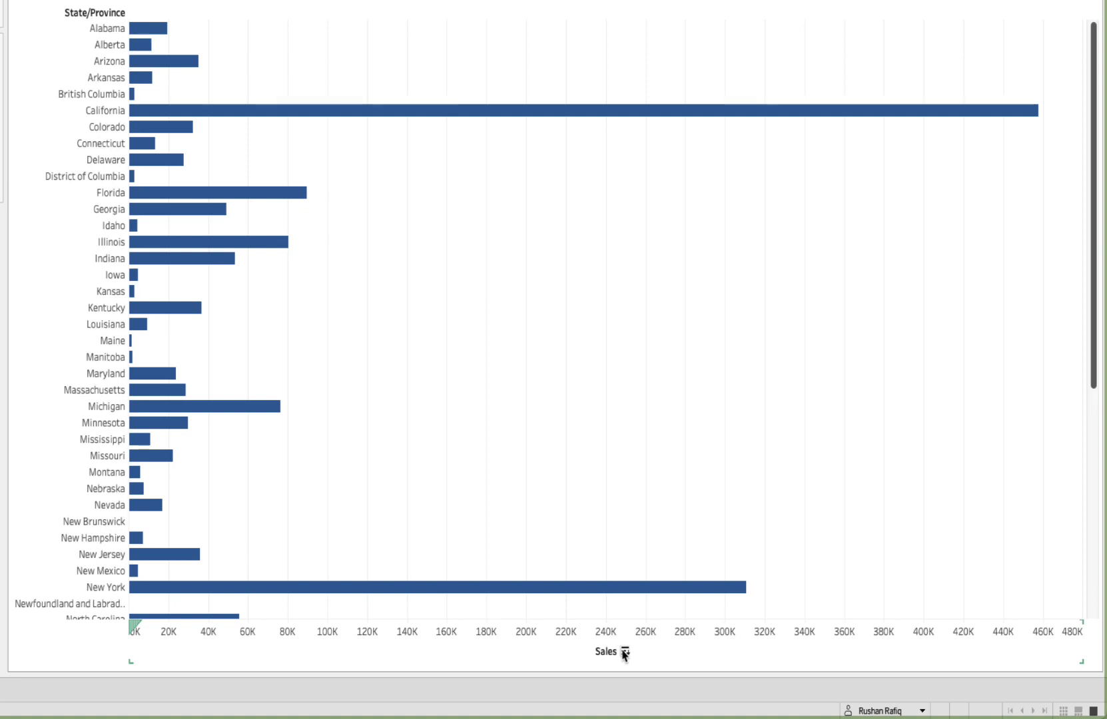
Step: Sort the states by Sales in descending order and color the bars by Category
click(625, 653)
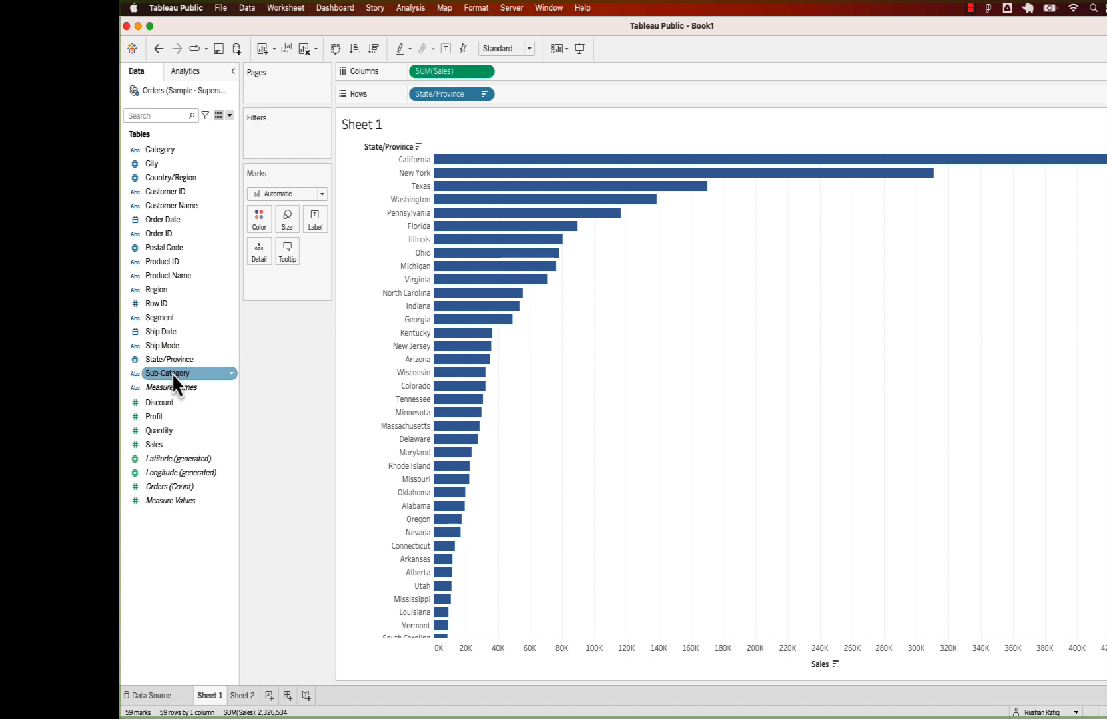
drag(172, 373, 260, 226)
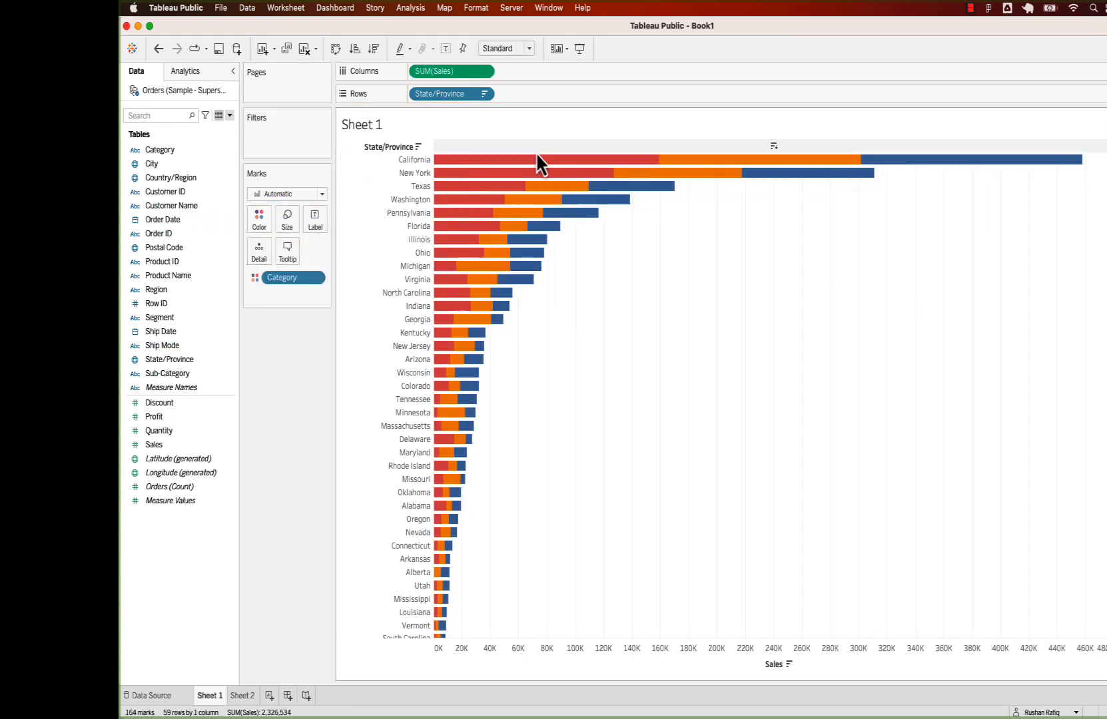
mouse_move(527, 181)
mouse_move(716, 168)
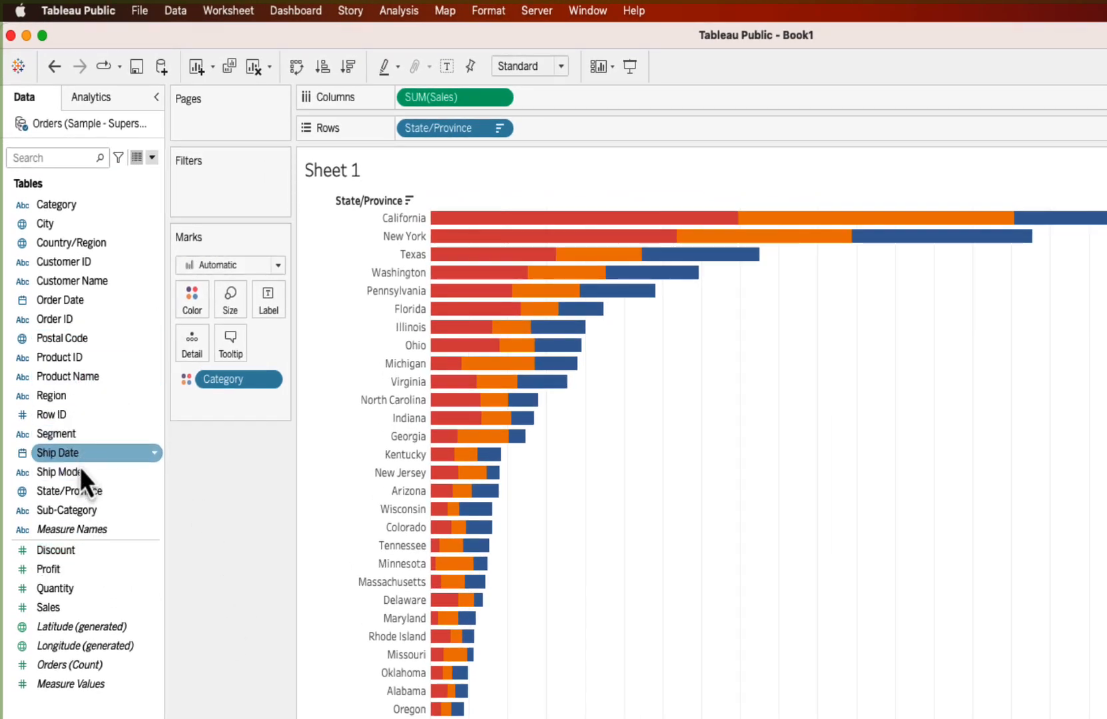
Step: Add a Ship Mode filter with all values selected and show its filter control beside the chart
drag(78, 473, 217, 184)
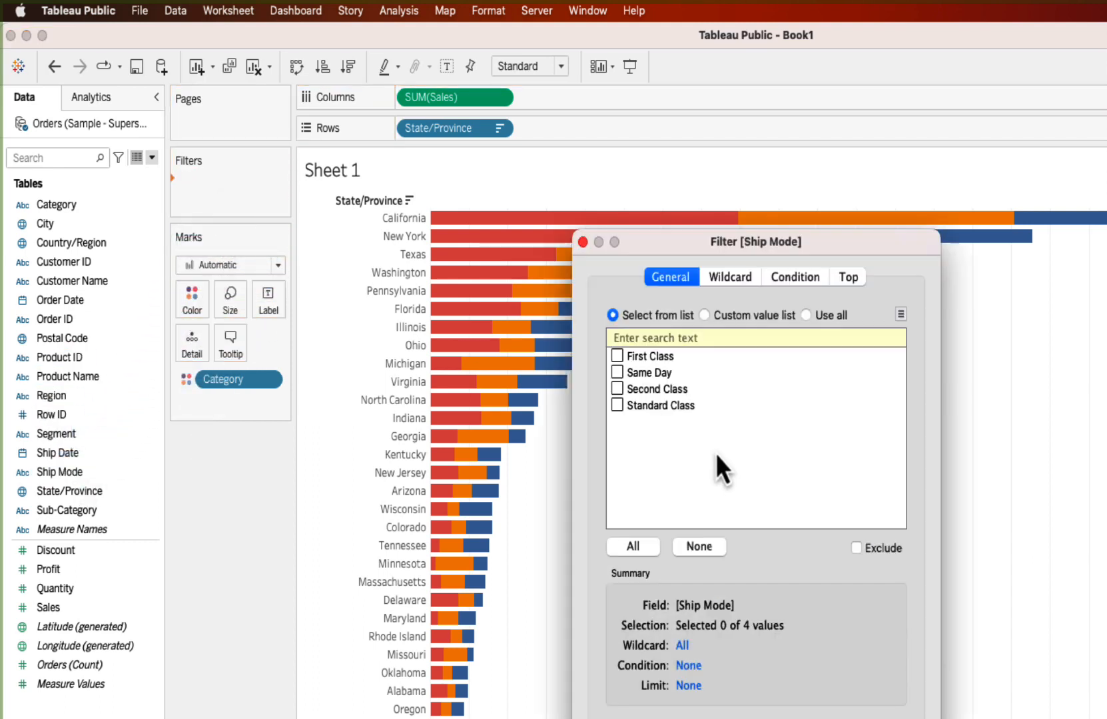
click(633, 548)
key(Return)
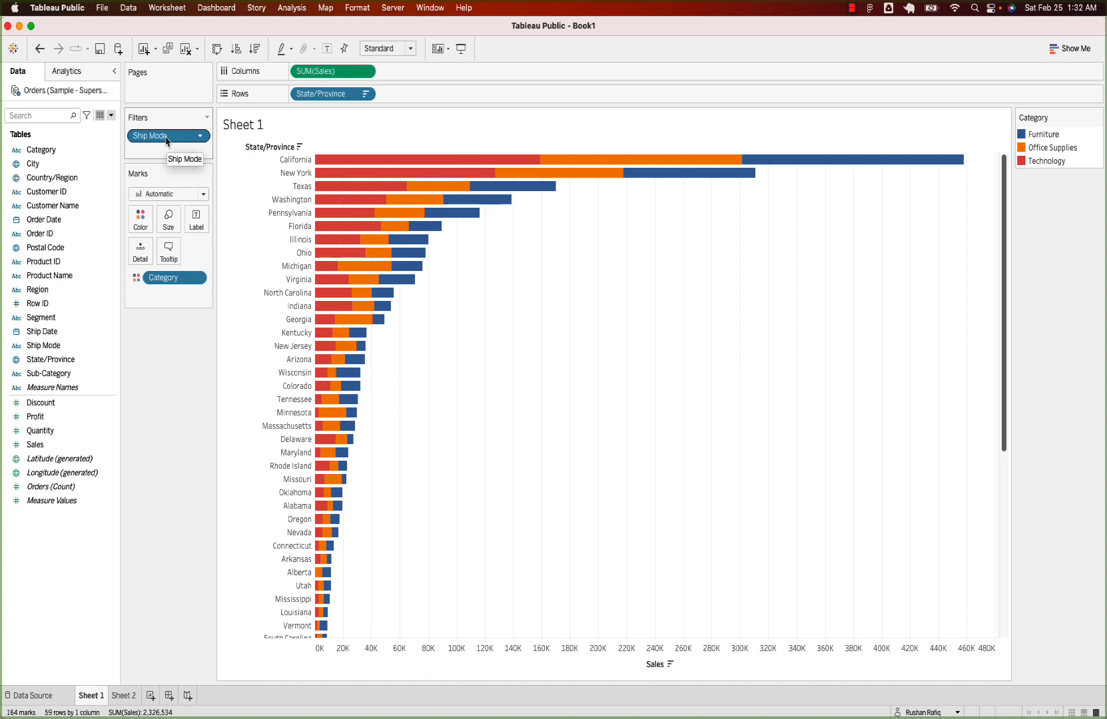
right_click(167, 141)
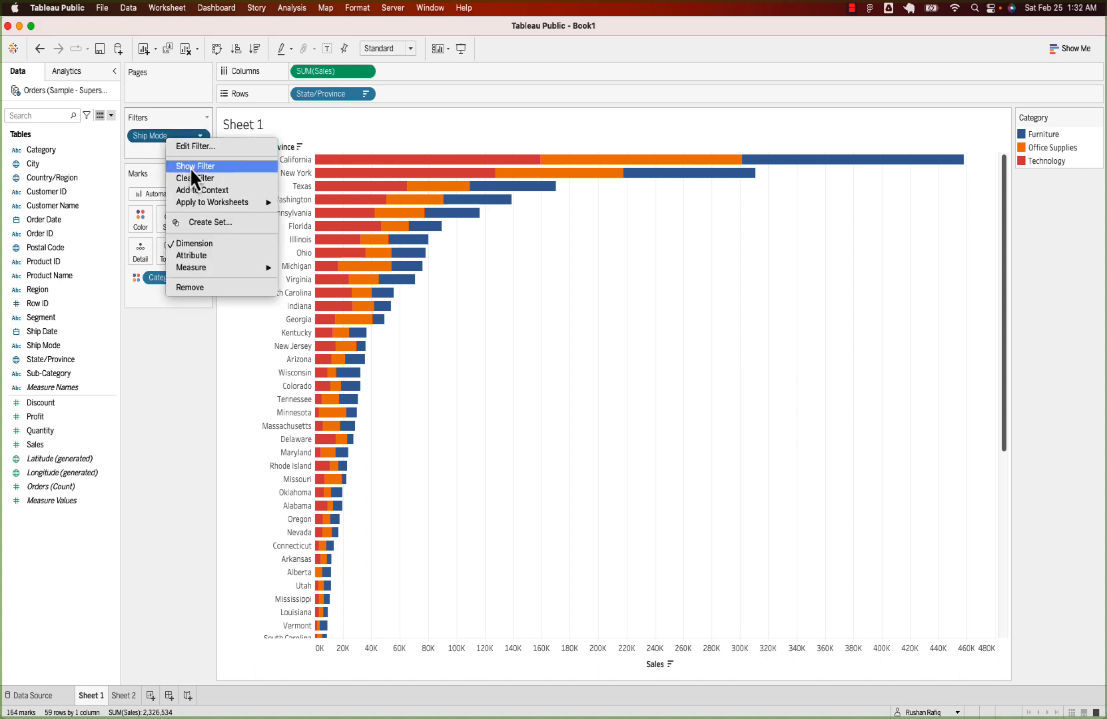
click(192, 166)
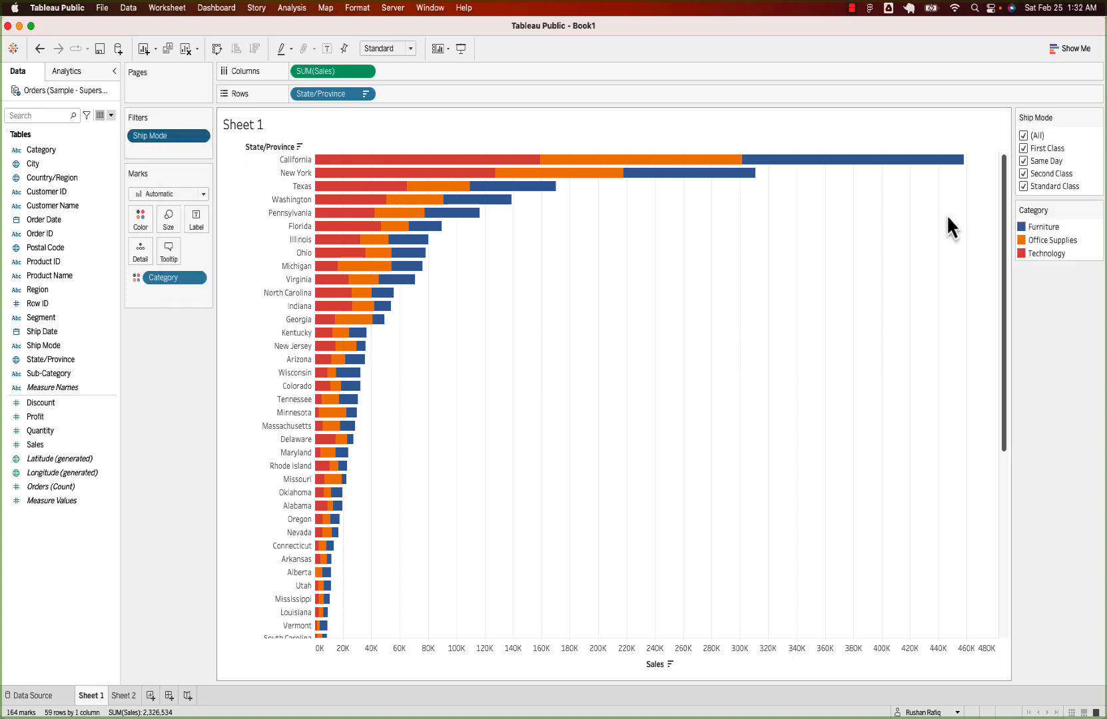
Step: Exclude Same Day, Second Class and Standard Class in the Ship Mode filter, keeping only First Class
click(1024, 161)
click(1025, 174)
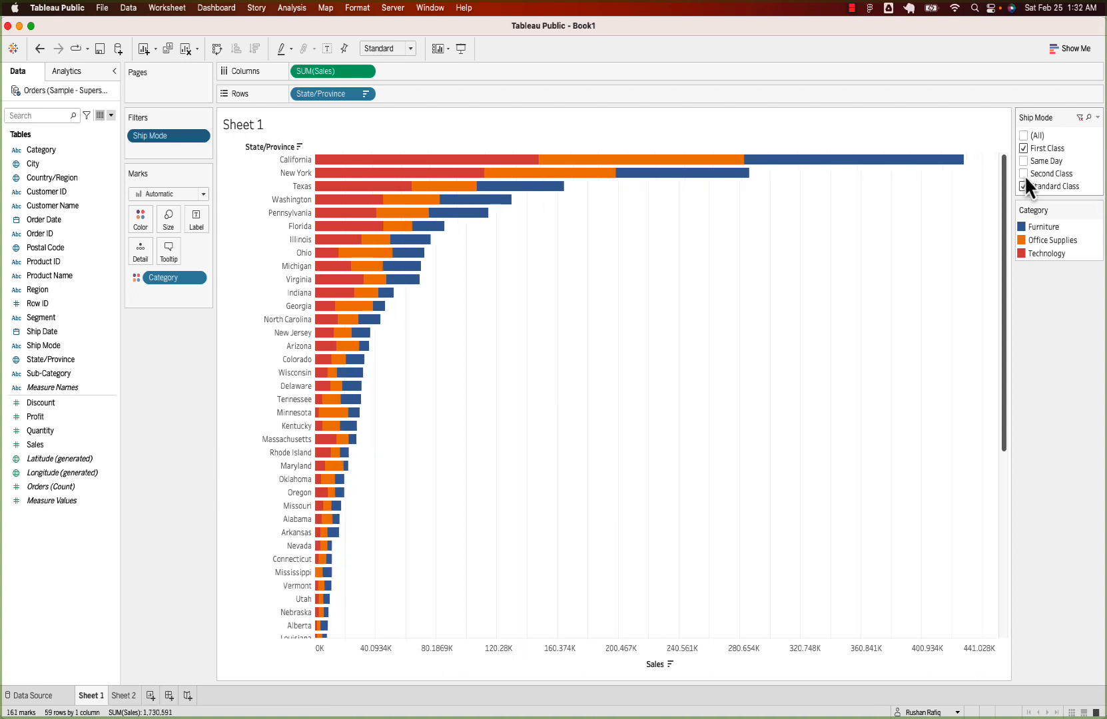
click(1024, 187)
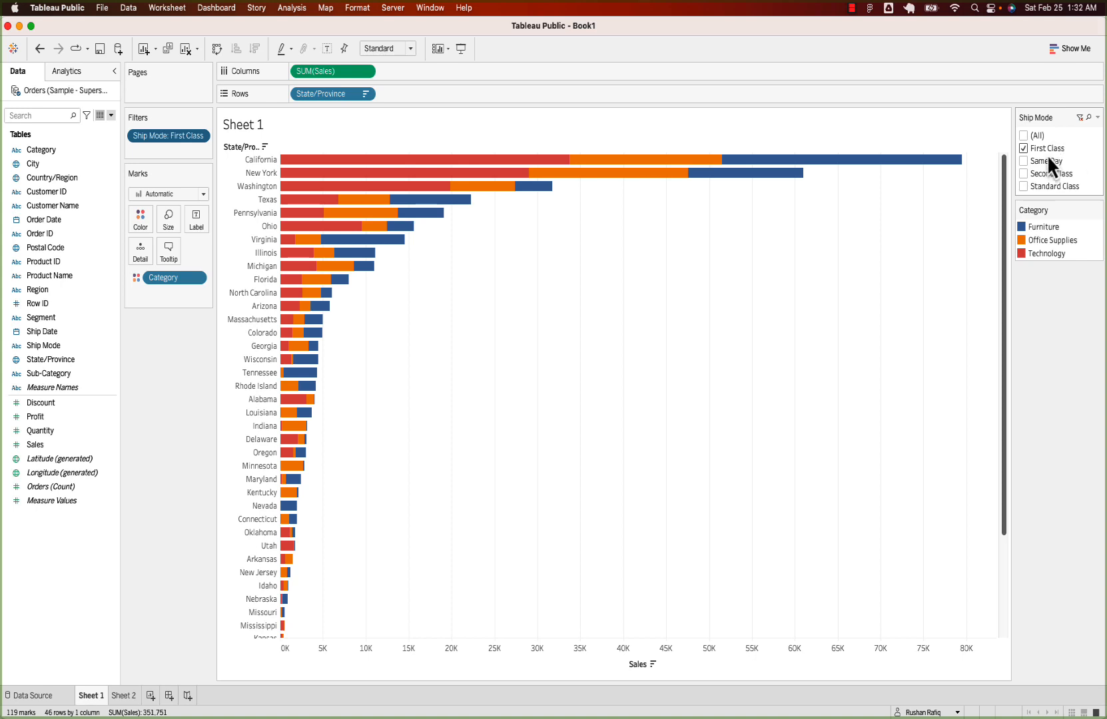
Step: Try the Ship Mode filter as a single-value list and as a single-value dropdown, viewing the dropdown's options
click(1097, 118)
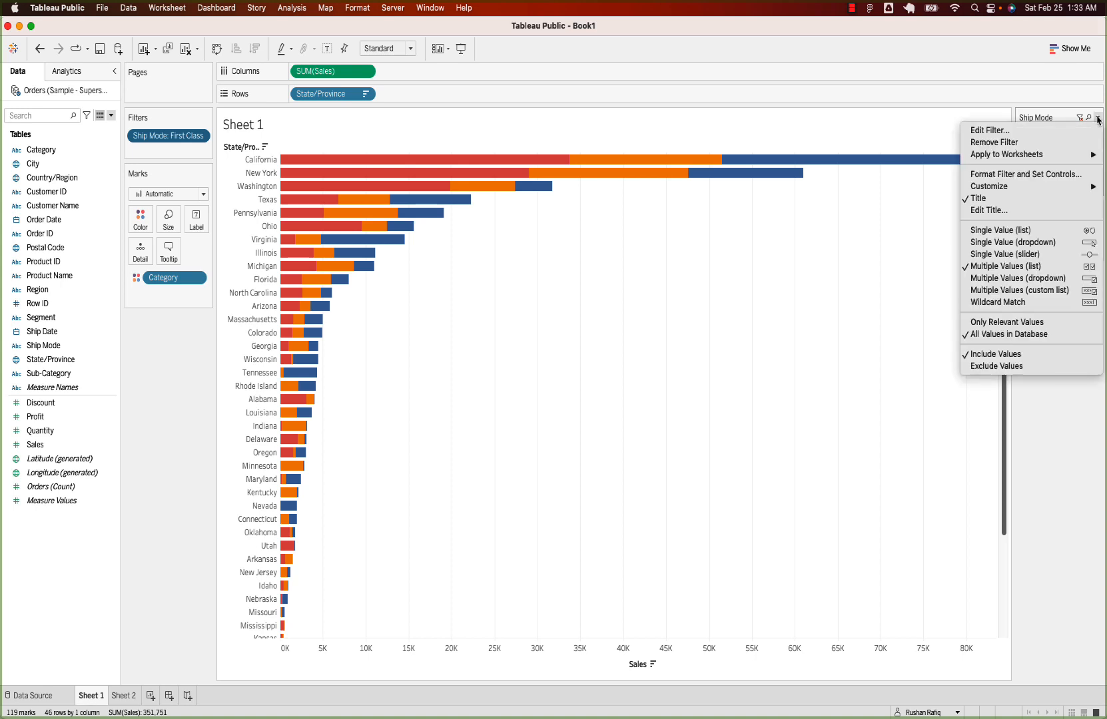
click(1041, 230)
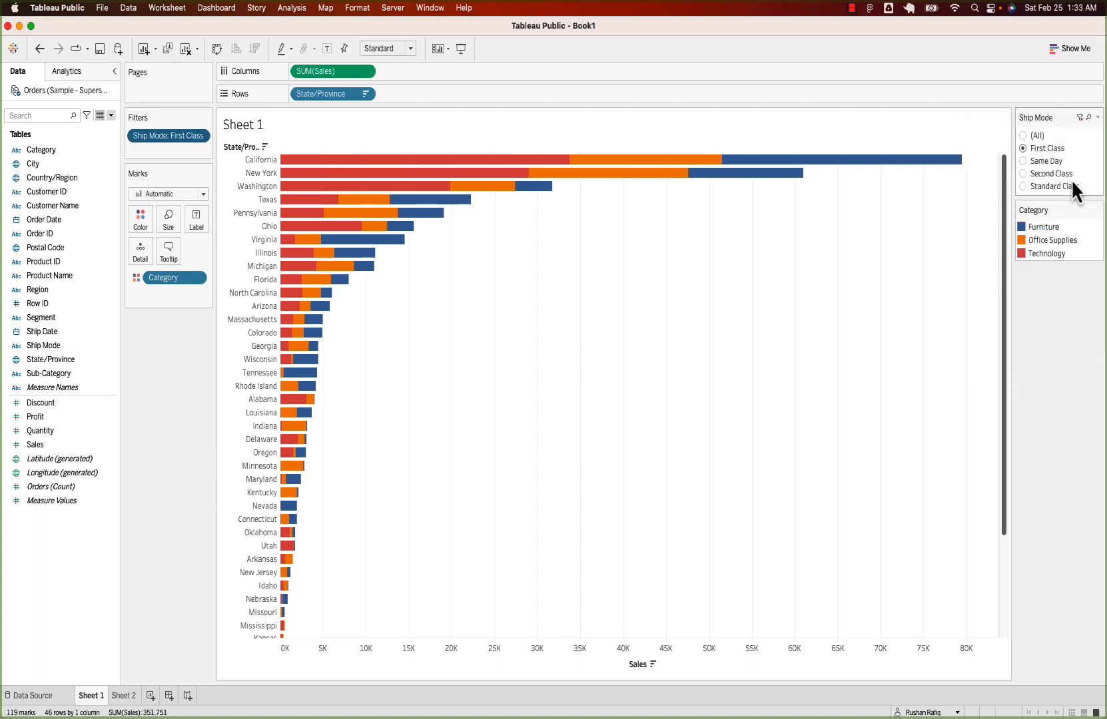
click(1097, 118)
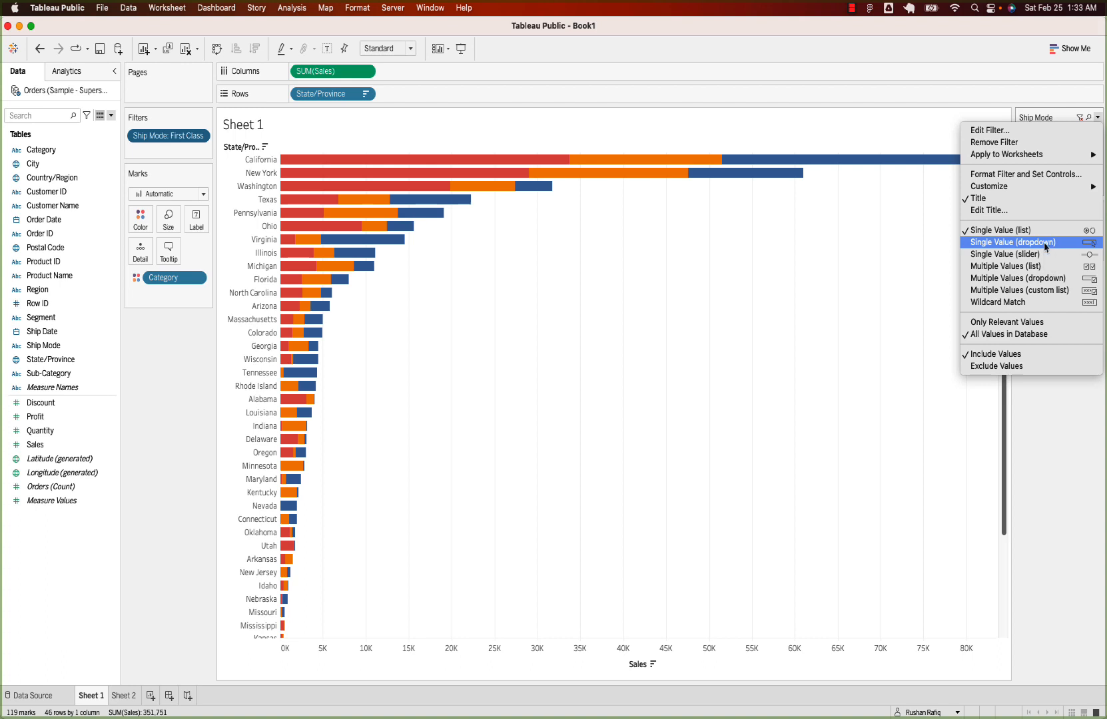
click(1044, 244)
click(1096, 134)
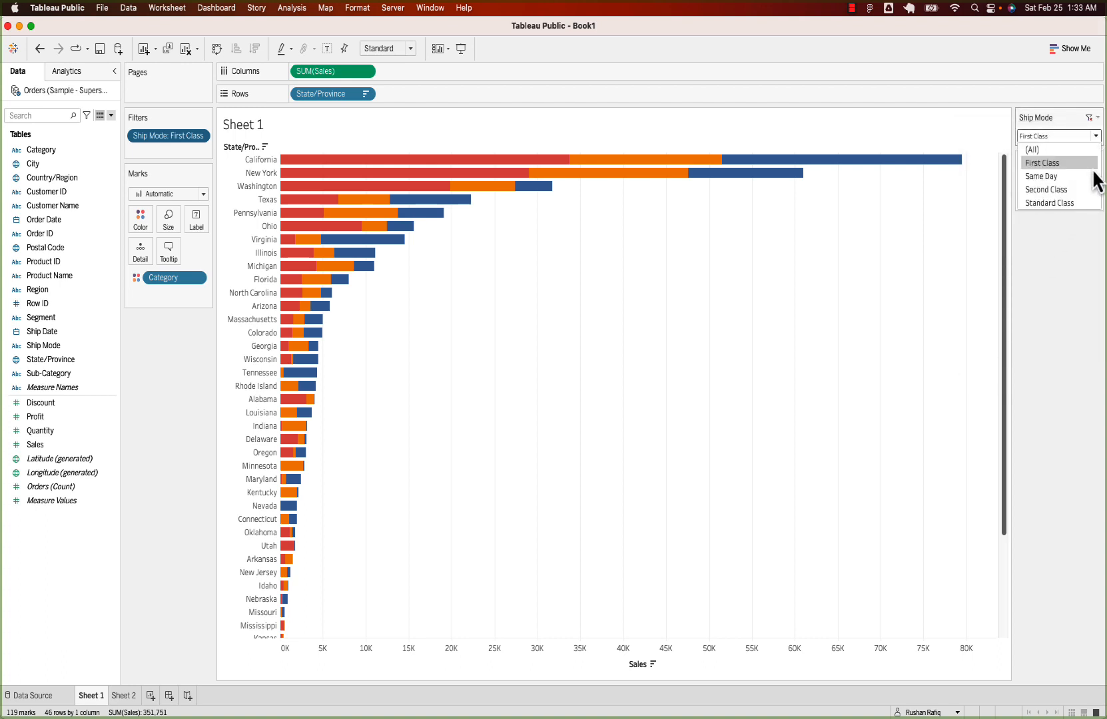
click(1071, 267)
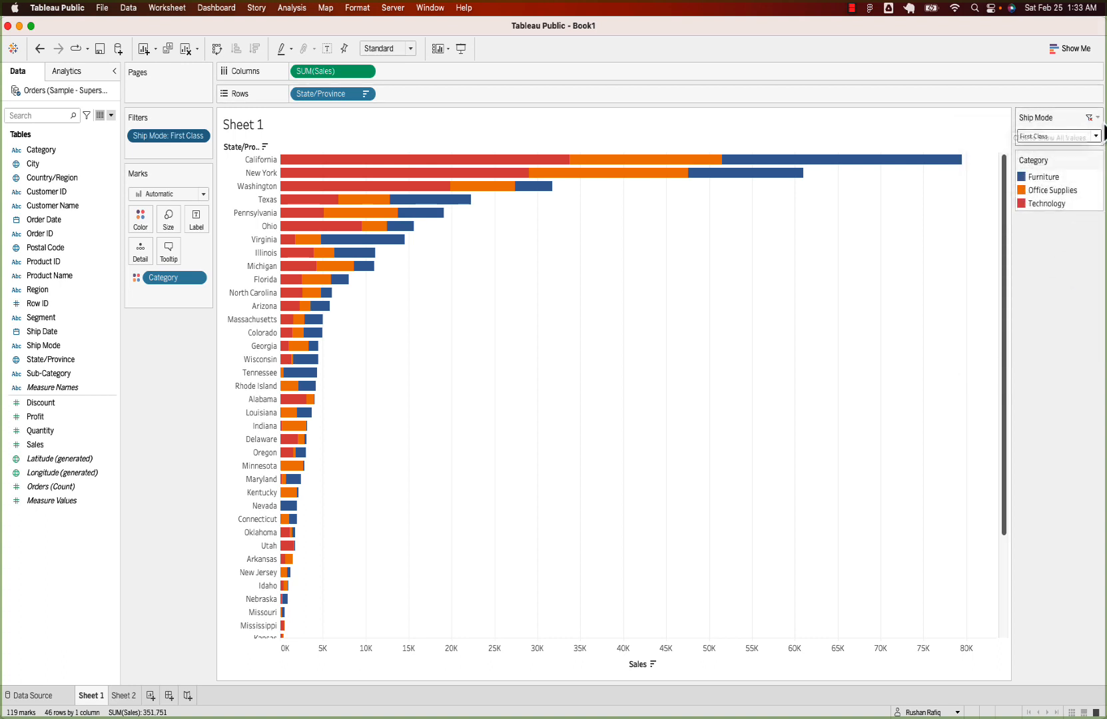
Step: Try the Ship Mode filter as a single-value slider, moving it to Same Day and back to First Class
click(1097, 119)
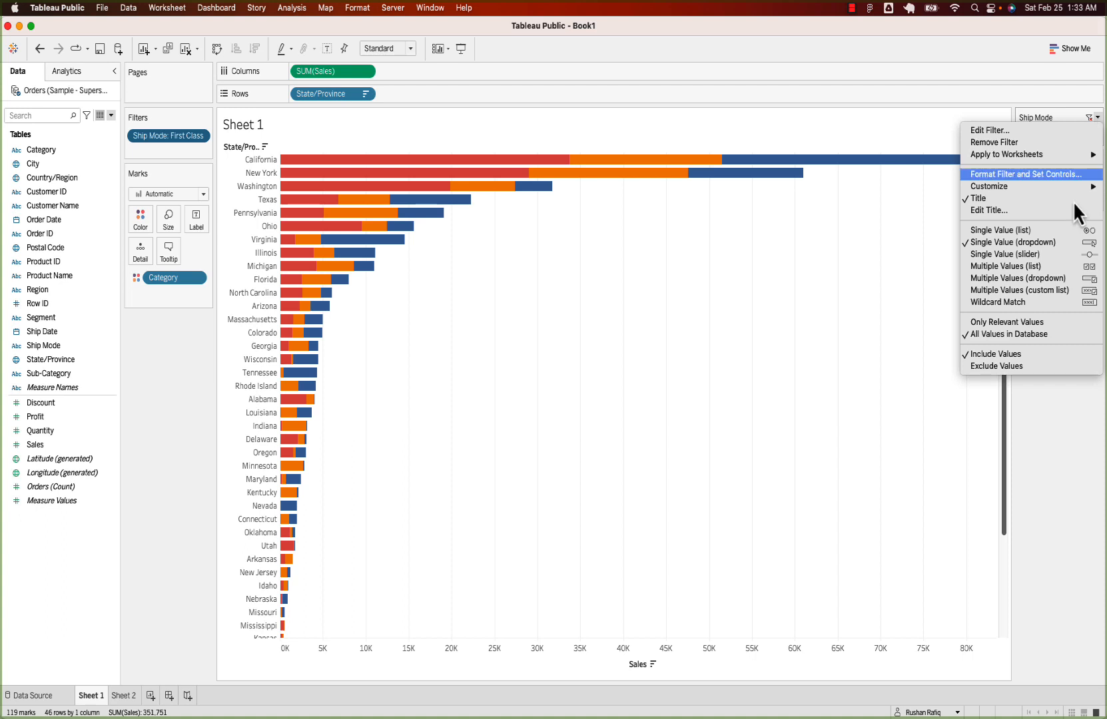
click(1056, 254)
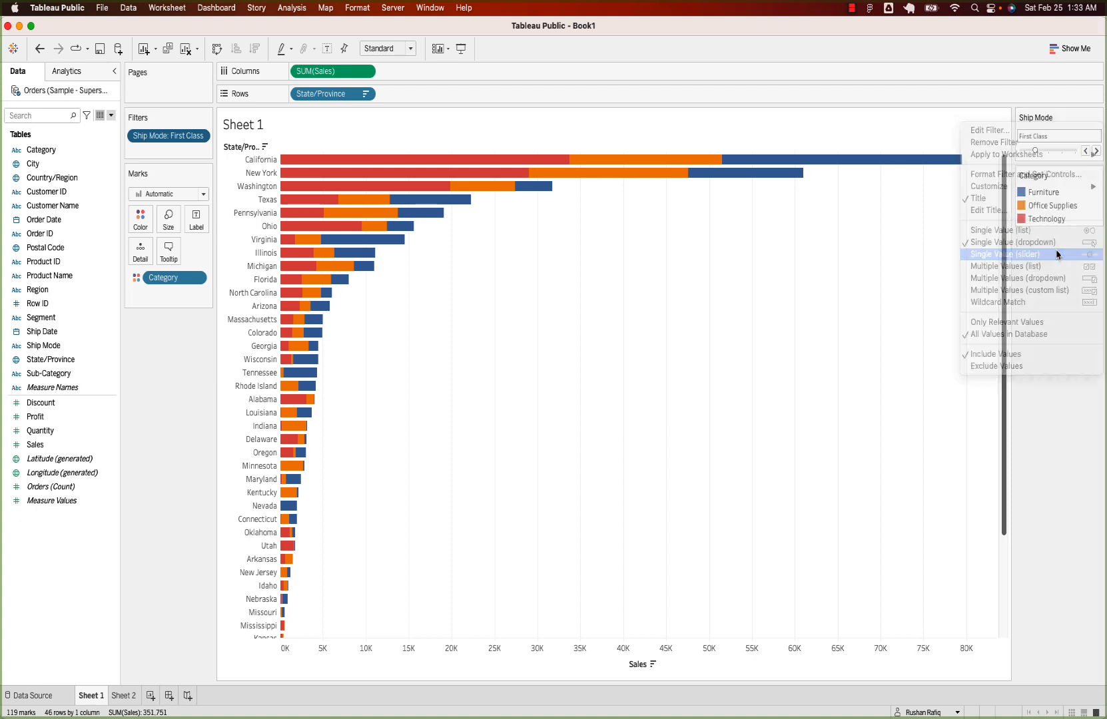
click(1096, 150)
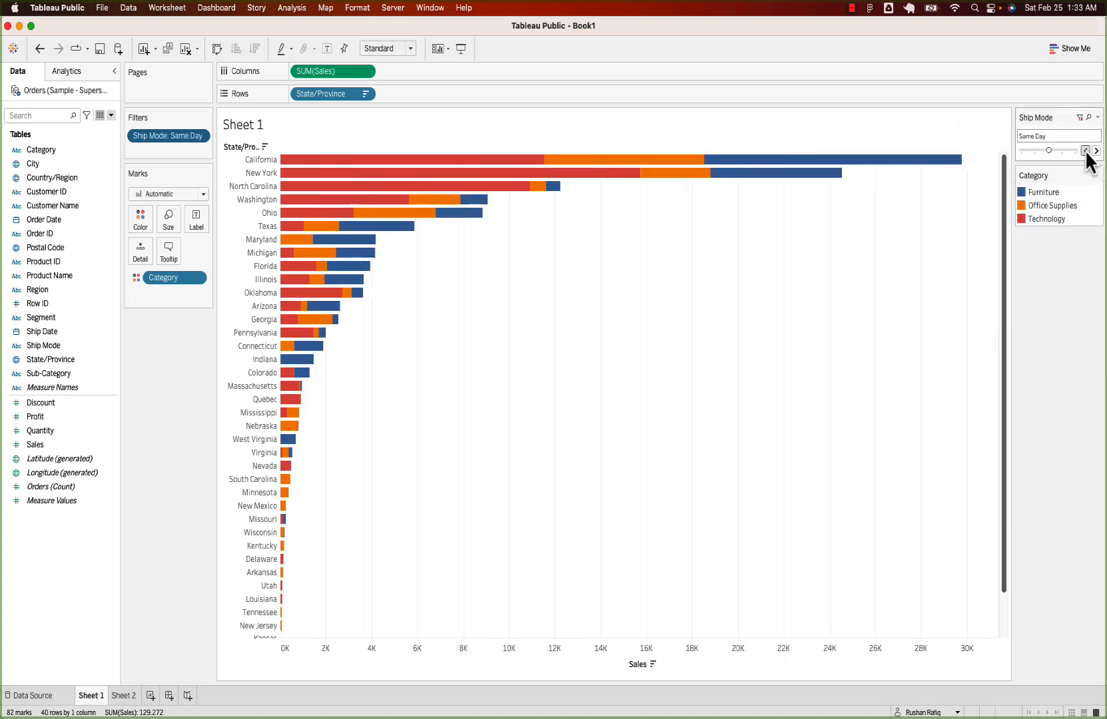
click(1086, 150)
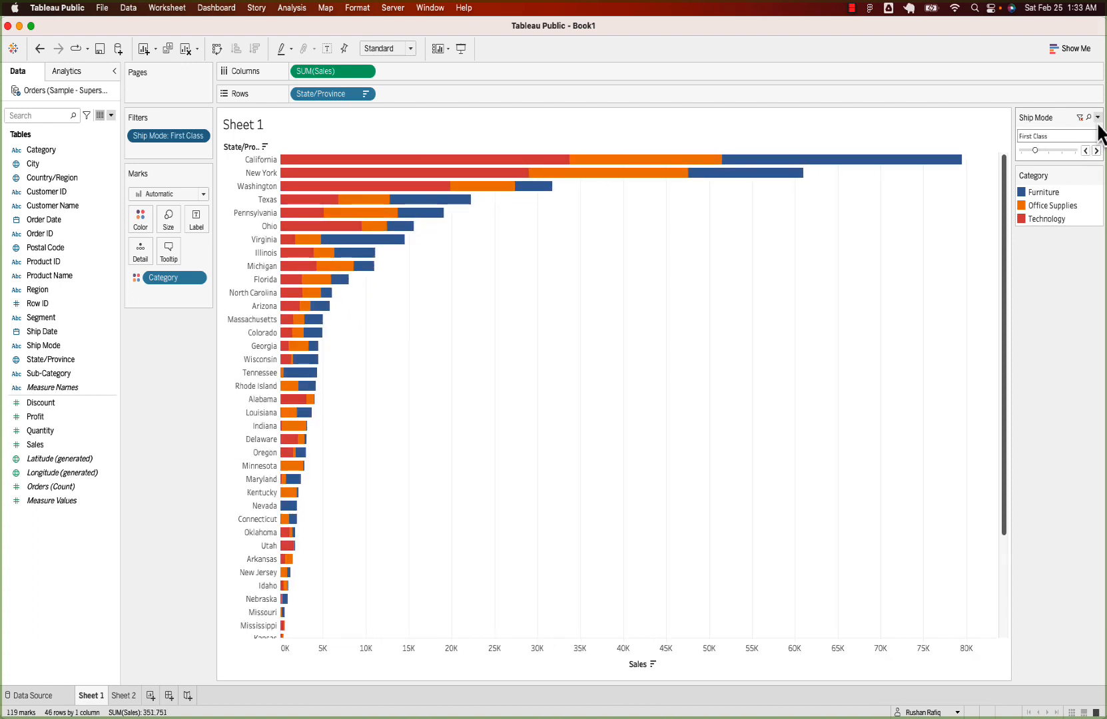
Step: Change the Ship Mode filter to a multiple-values dropdown and add Same Day to the selection
click(1097, 118)
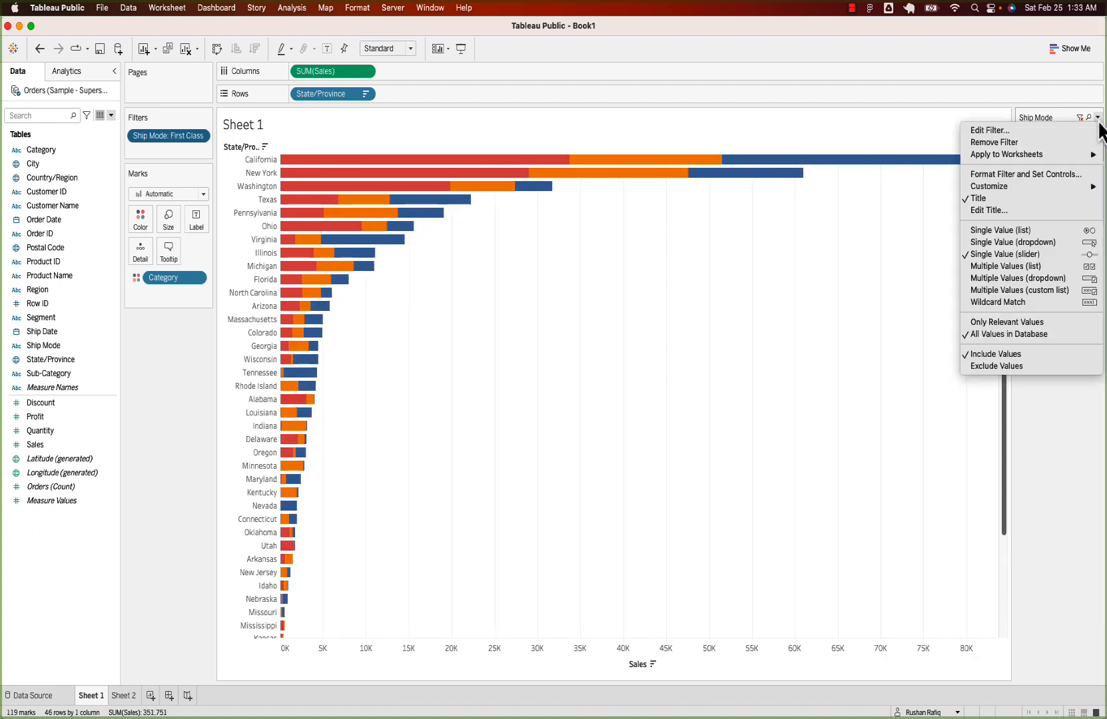
click(1056, 279)
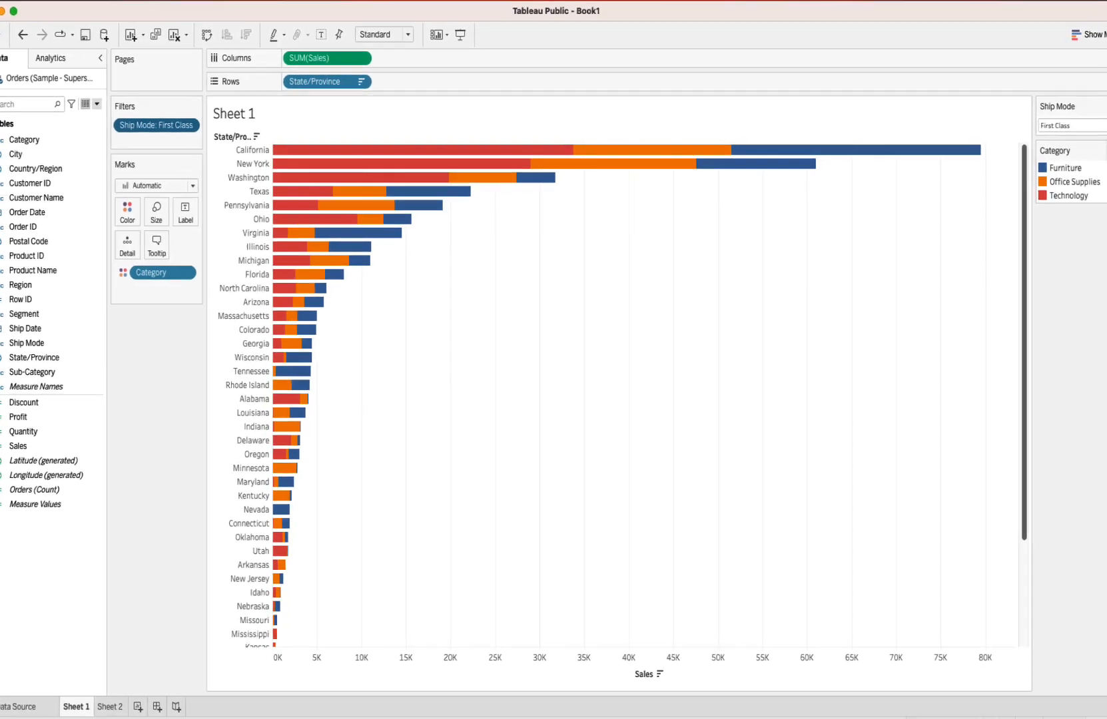
click(1093, 136)
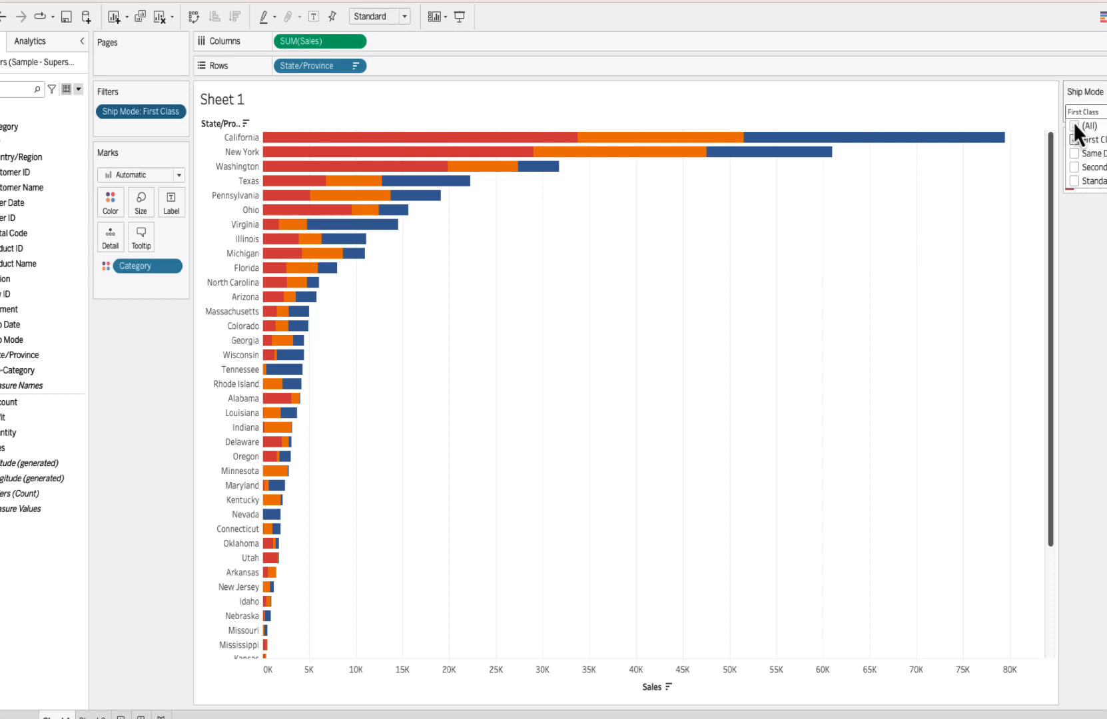
click(1106, 113)
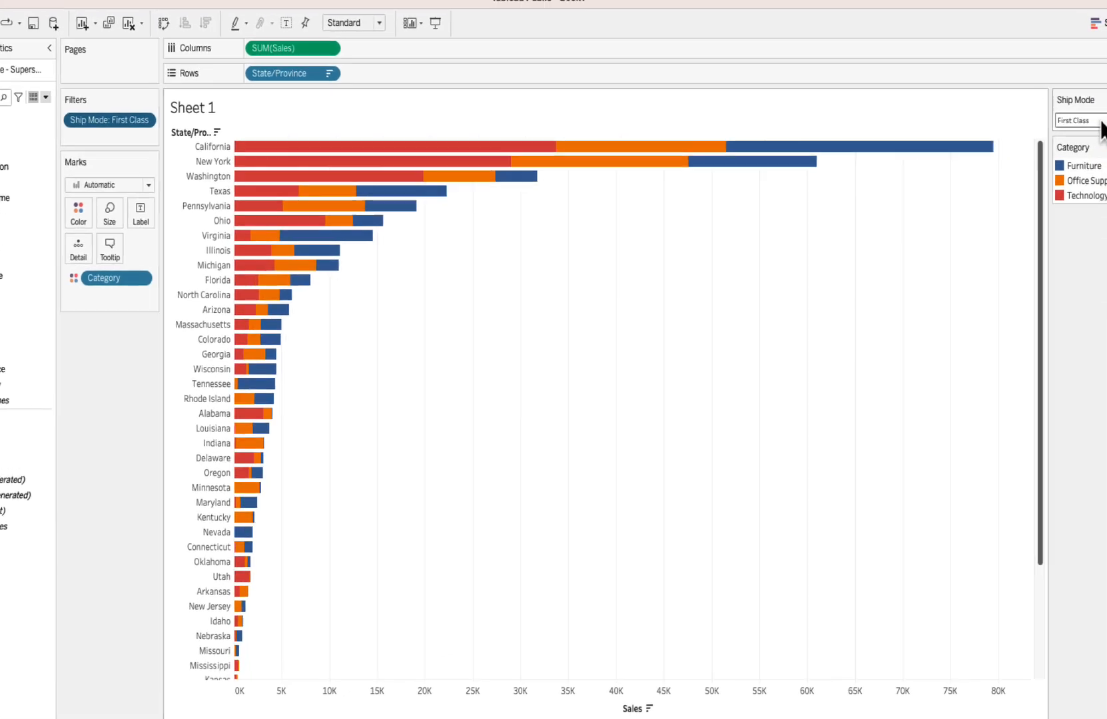
click(1104, 124)
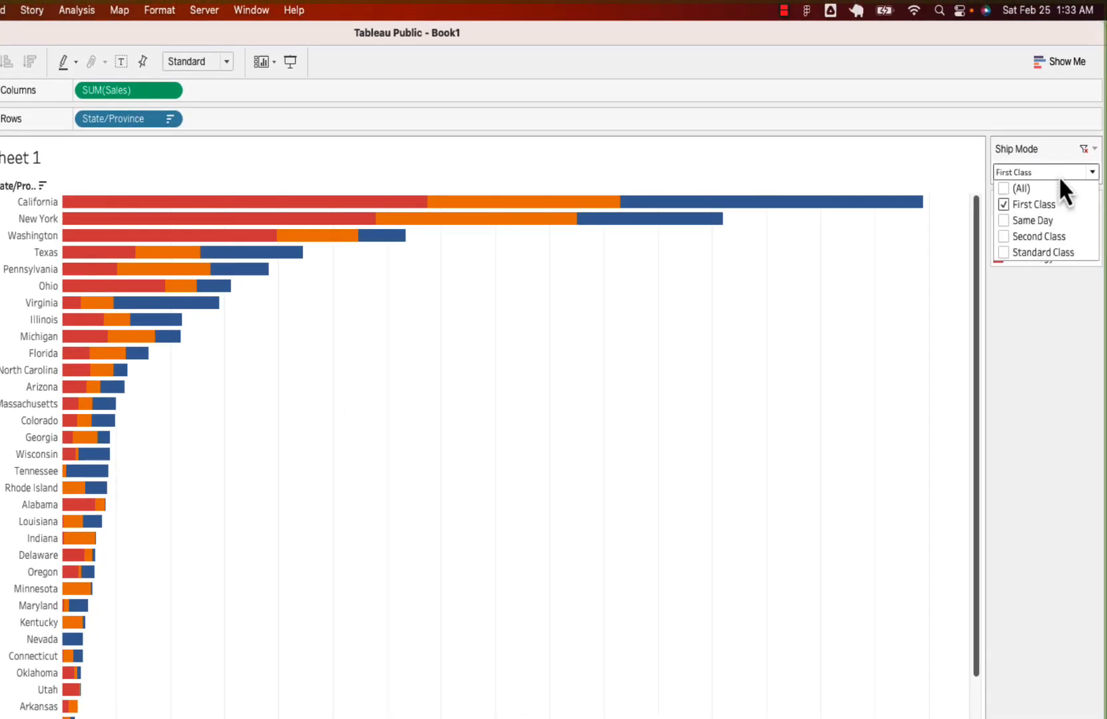
click(1004, 221)
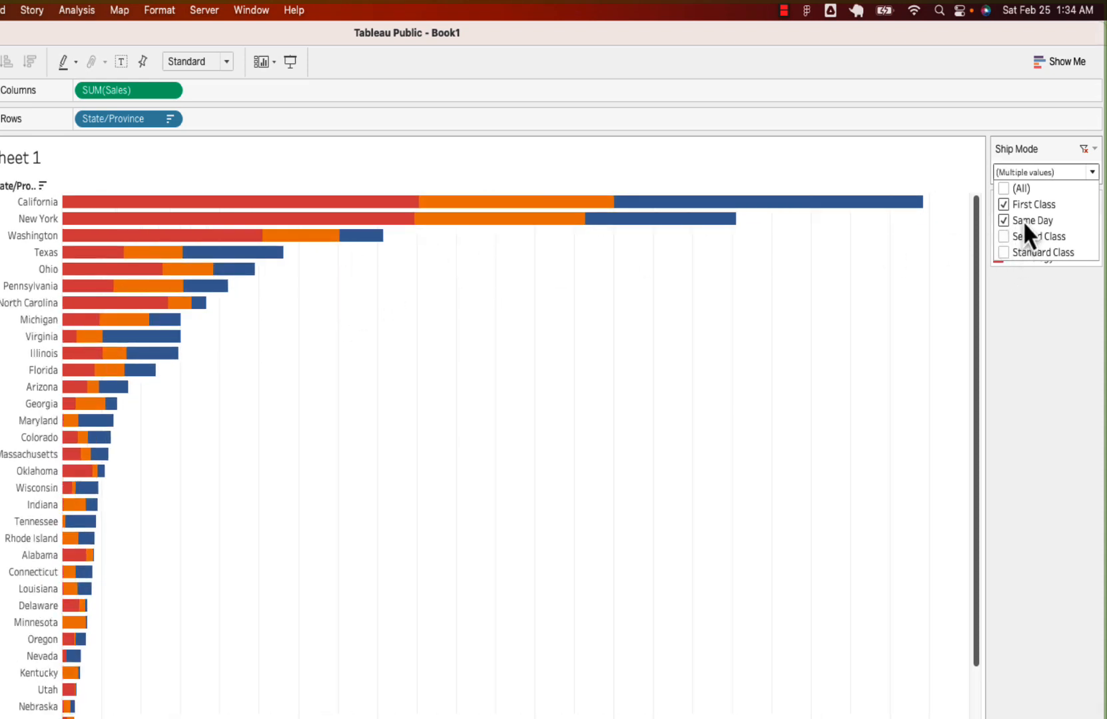
Step: Customize the Ship Mode filter to show an Apply button
click(1095, 152)
click(1095, 151)
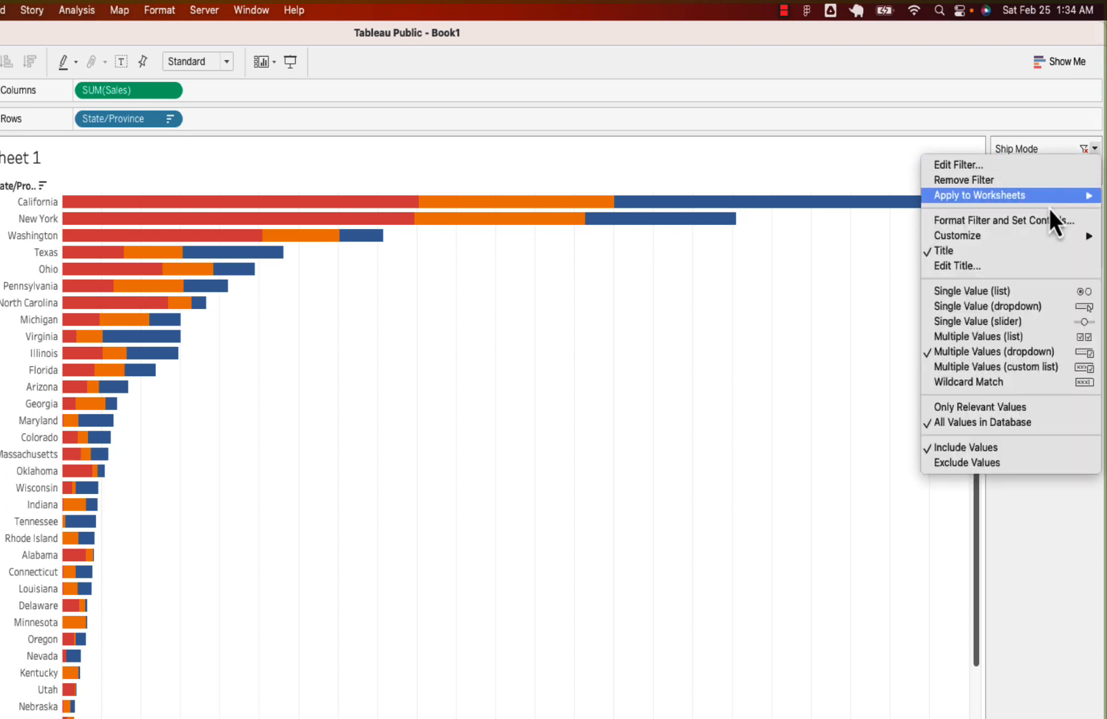
mouse_move(1046, 238)
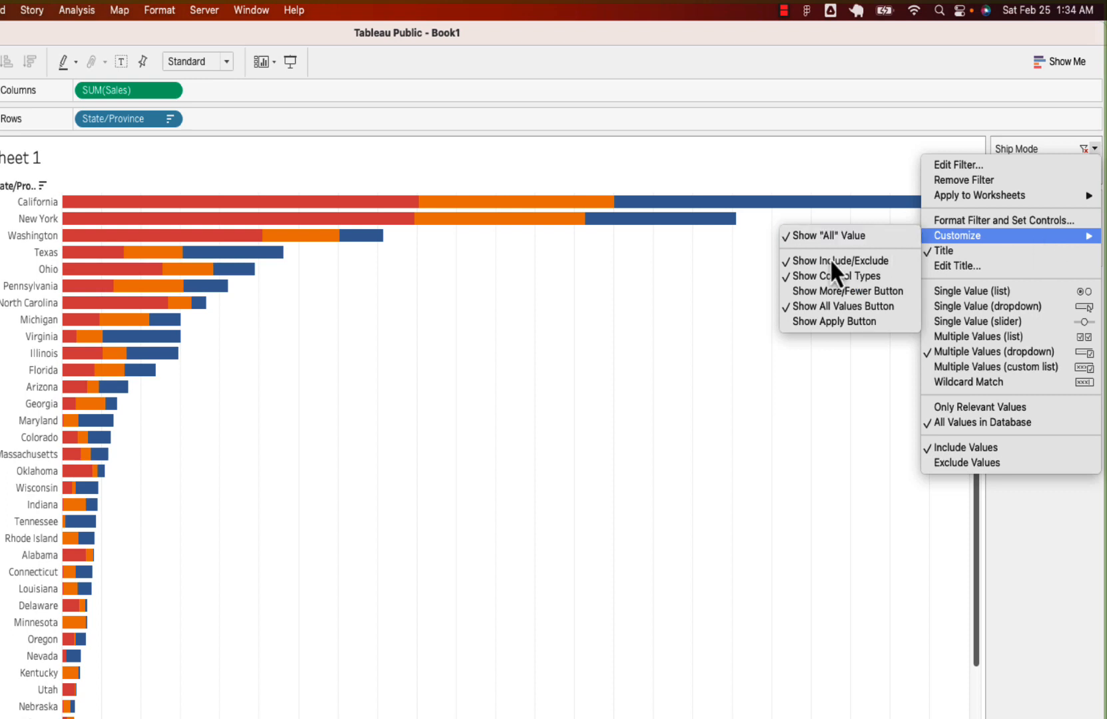
click(842, 326)
Step: Apply Second Class as an additional Ship Mode filter value, and reset the filter to show all values
click(1039, 172)
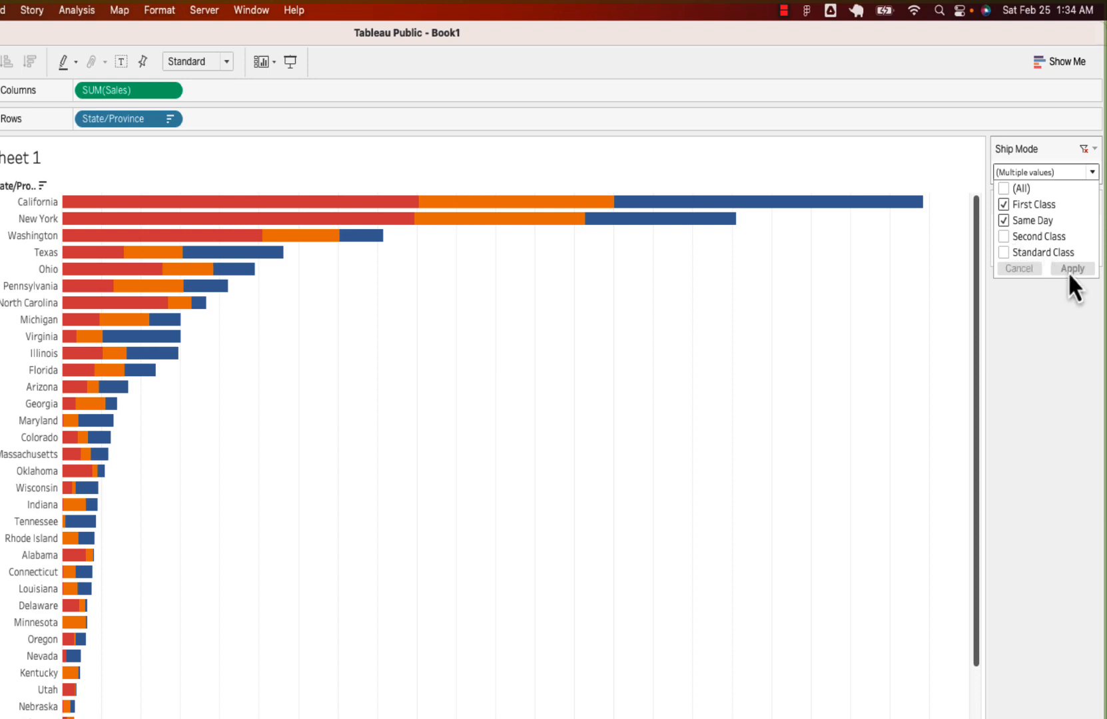
click(1004, 237)
click(1063, 272)
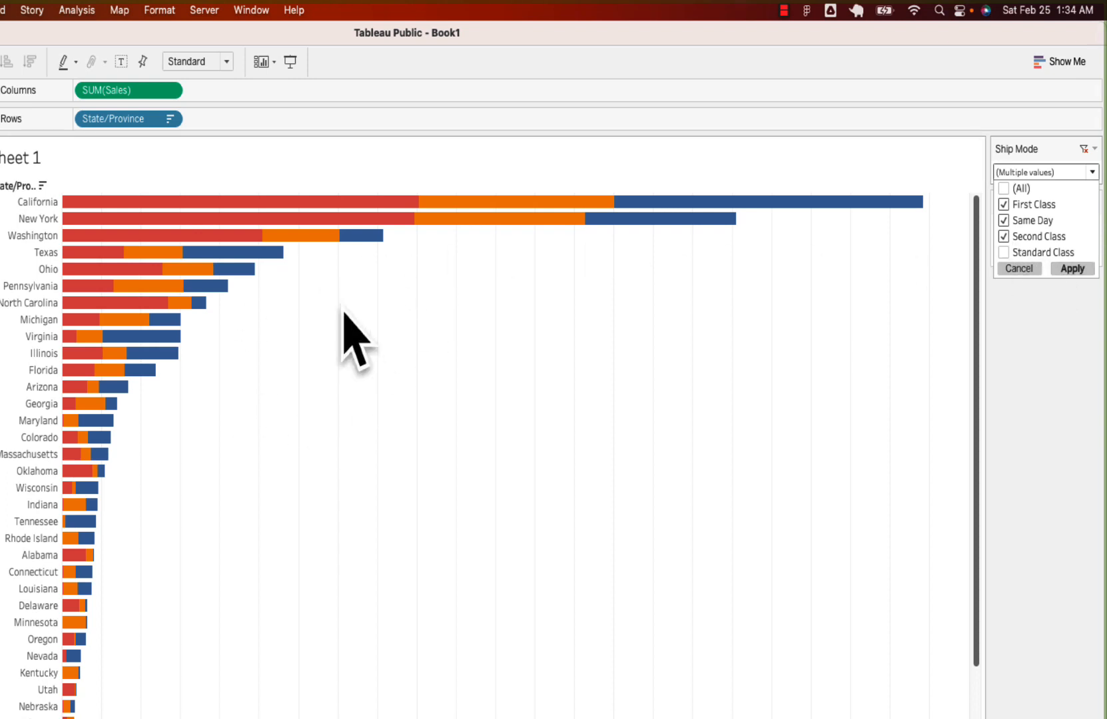
click(1070, 272)
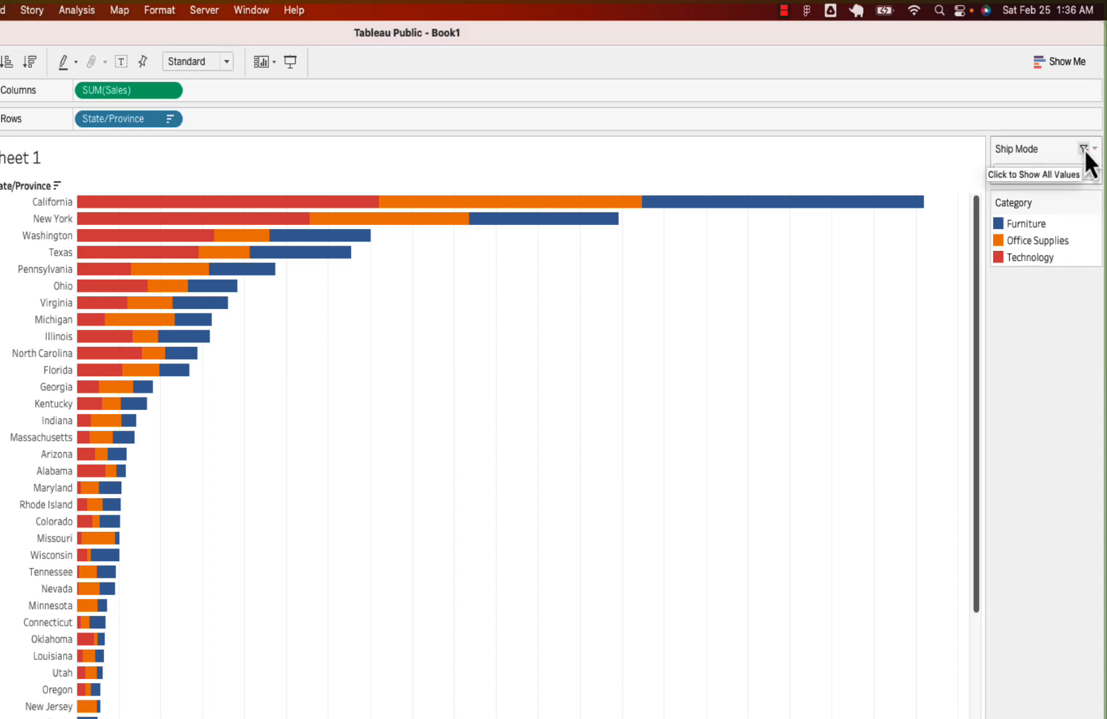
click(1084, 150)
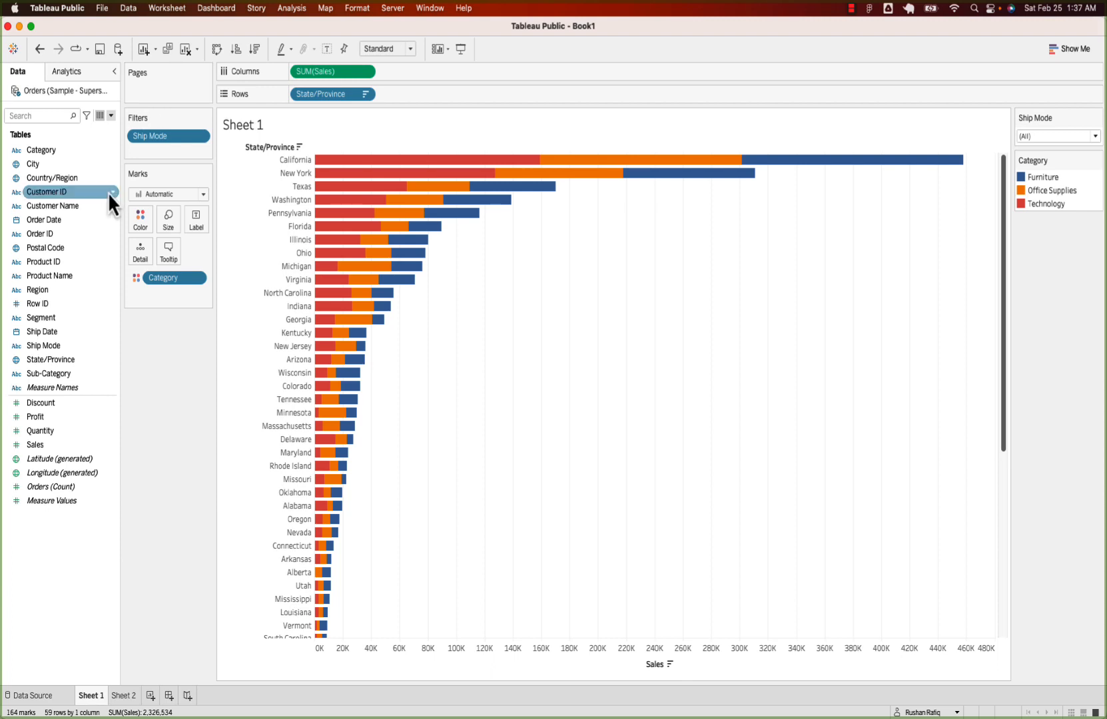
Step: Split the chart into pages by year of Ship Date and advance through the years to 2022
click(54, 337)
drag(53, 338, 155, 94)
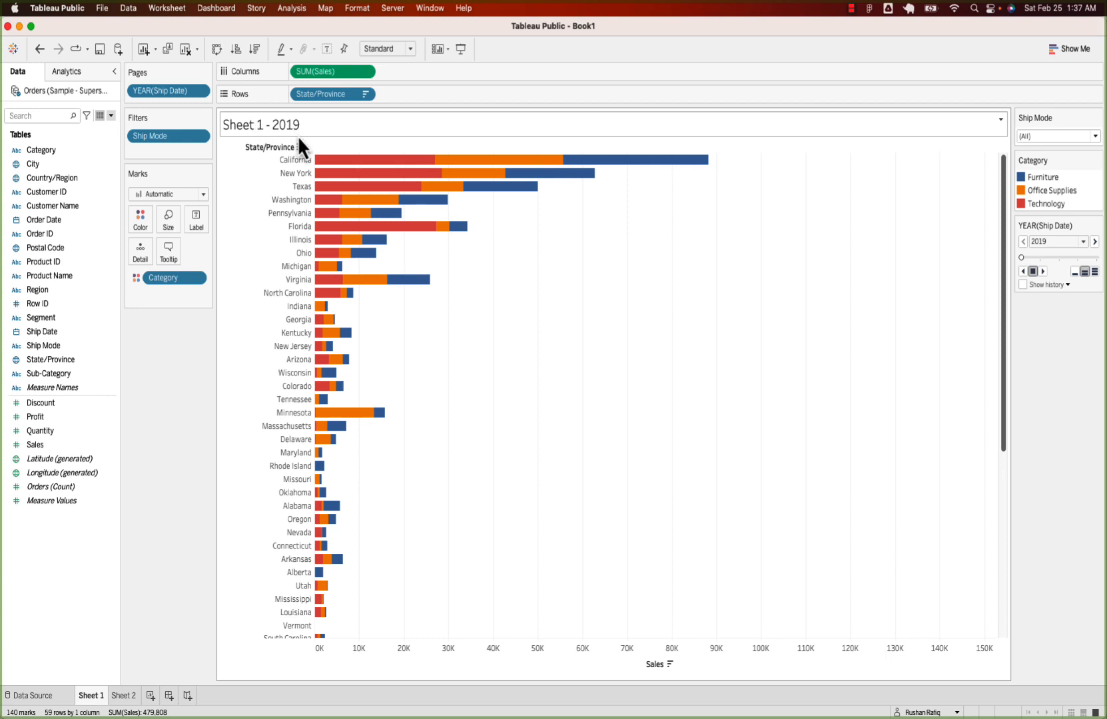
click(1094, 241)
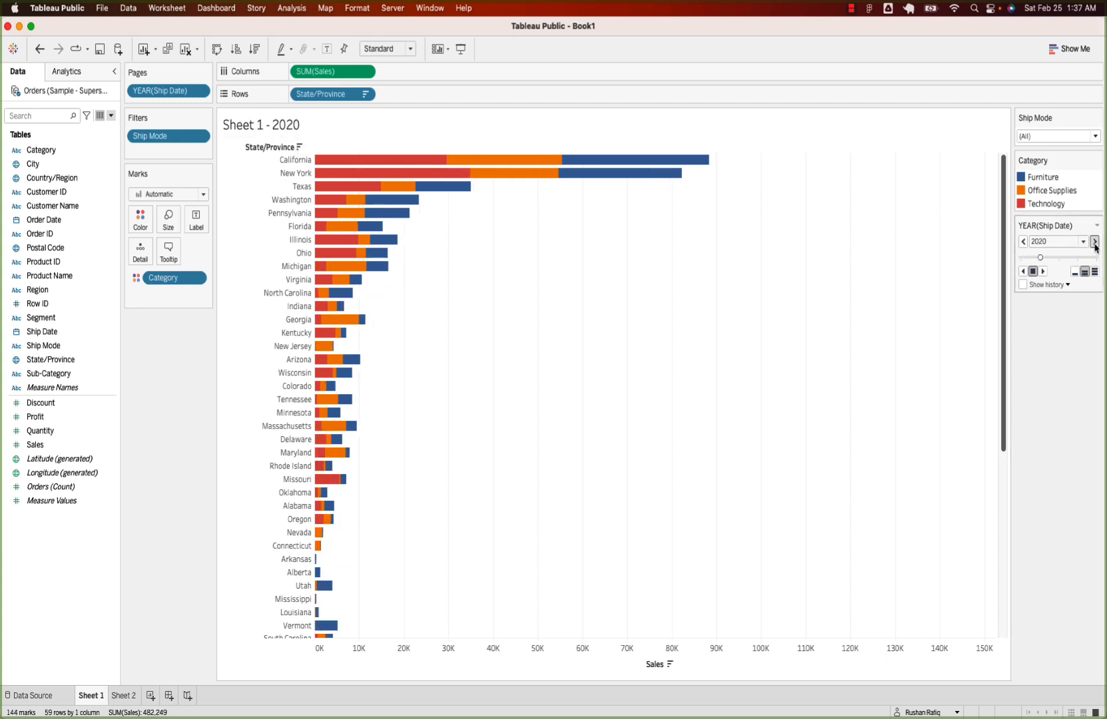
click(1094, 242)
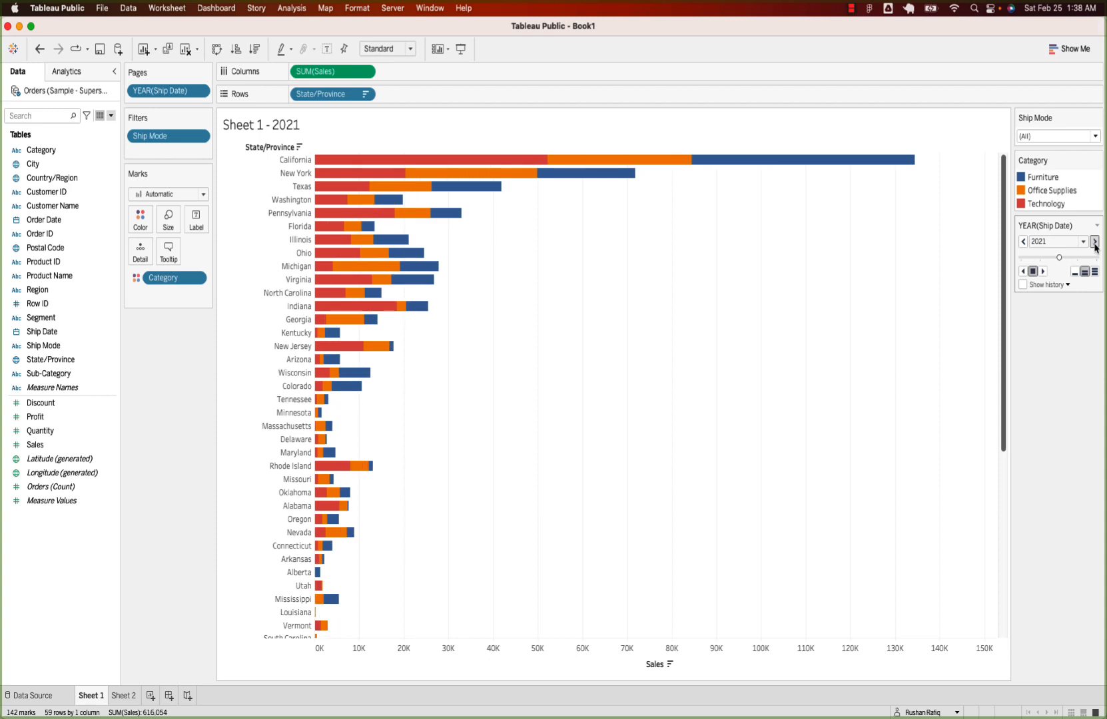
click(1094, 243)
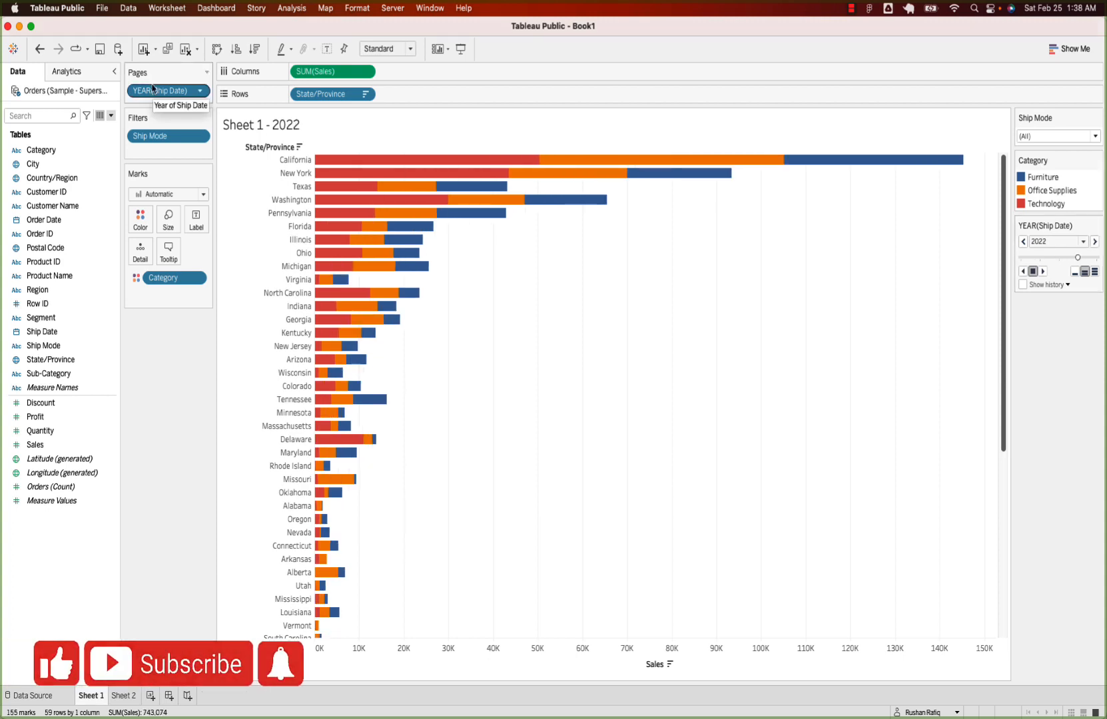